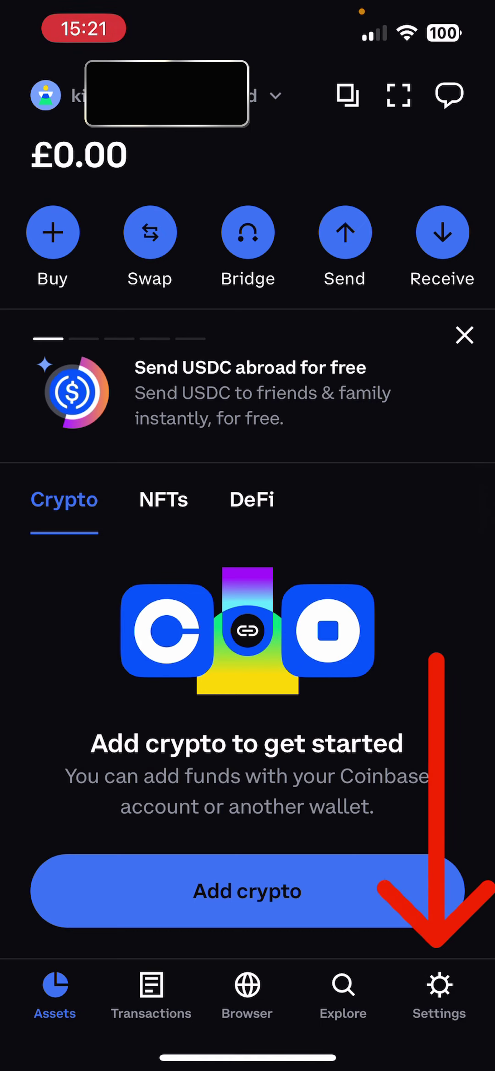
Open Coinbase Wallet settings and this wallet's own options page
left_click(439, 996)
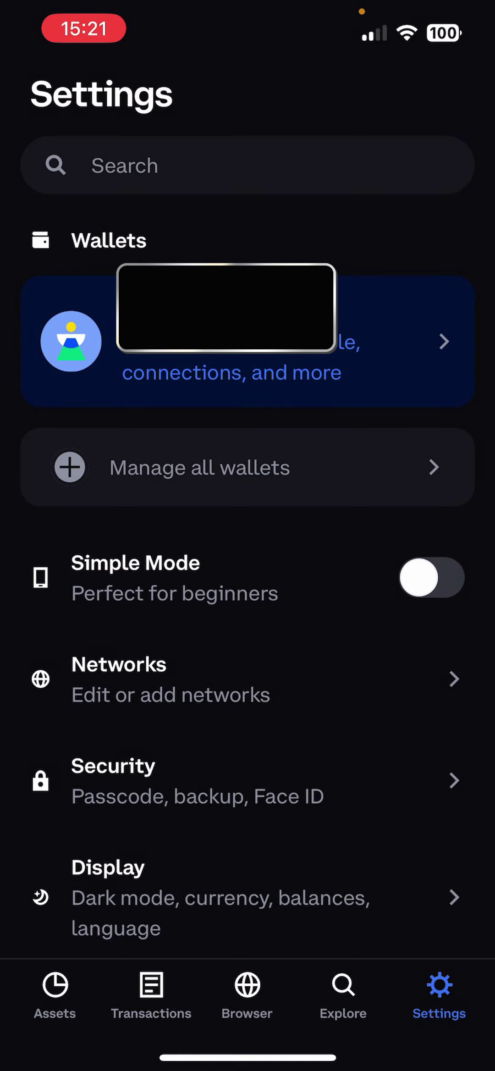
left_click(248, 342)
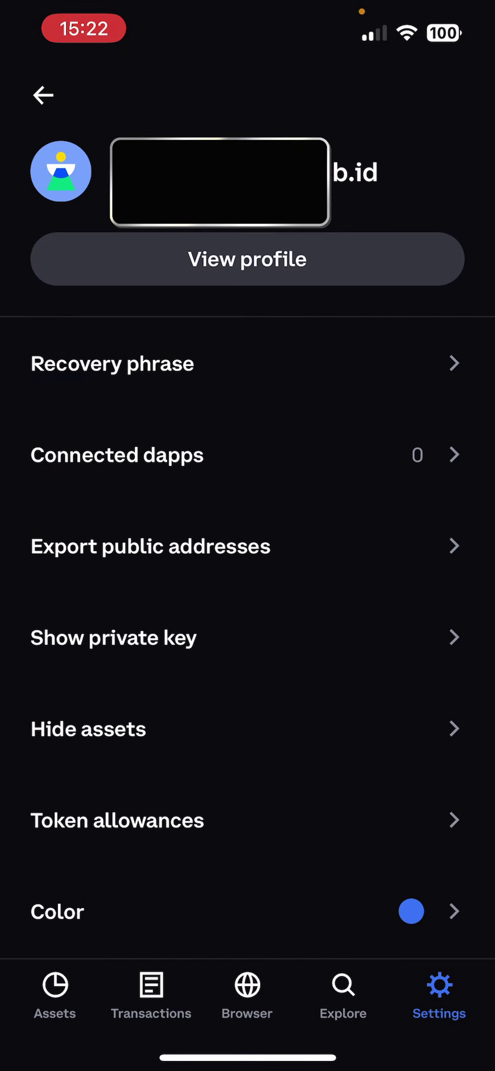
scroll(248, 544, "down", 2)
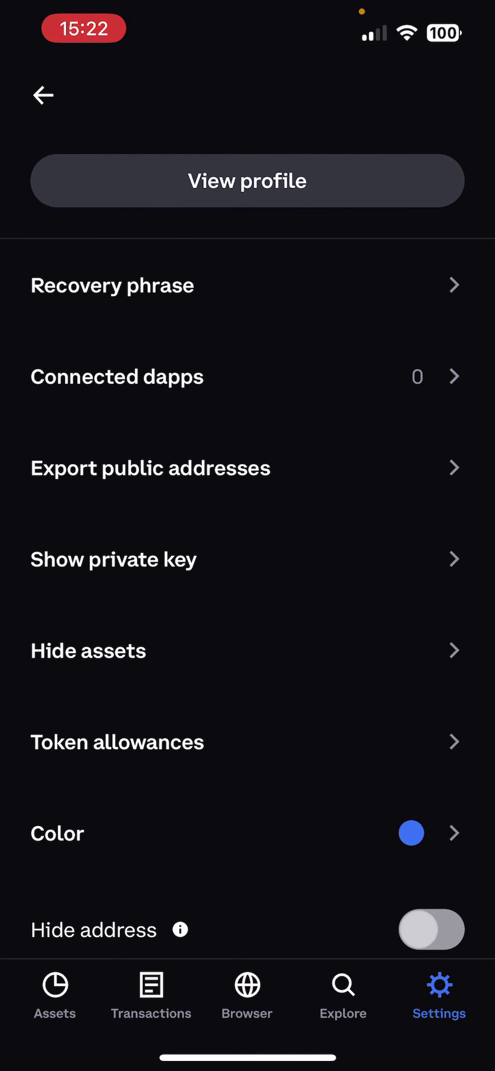
Request the wallet's private key and allow access to view it
left_click(249, 559)
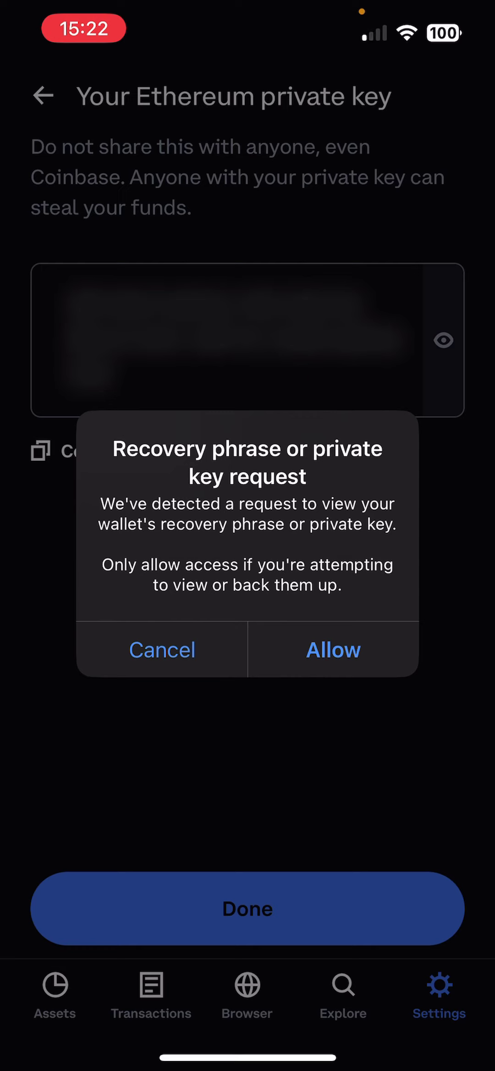
left_click(334, 650)
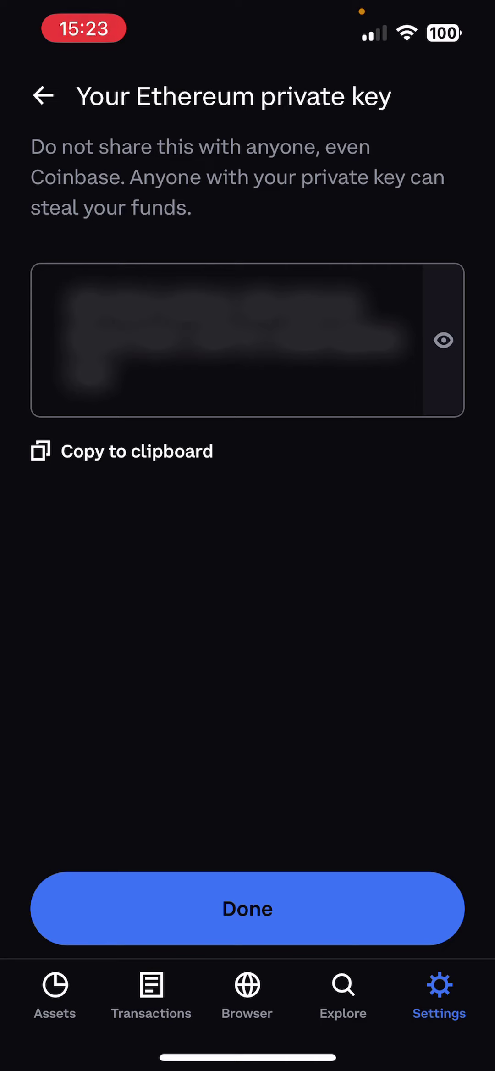
Copy the Ethereum private key to the clipboard
left_click(125, 452)
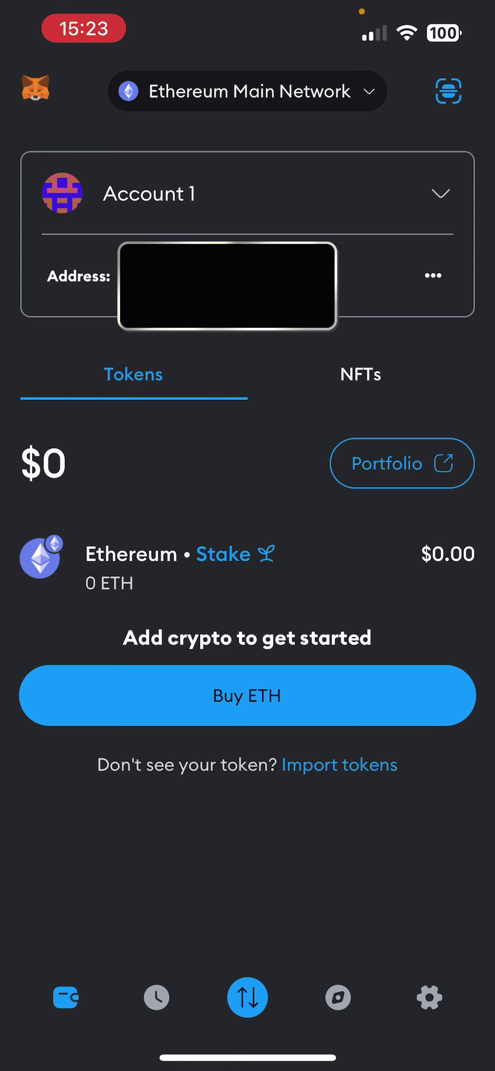
Import the copied private key as a new account from MetaMask's Account 1 list
left_click(248, 194)
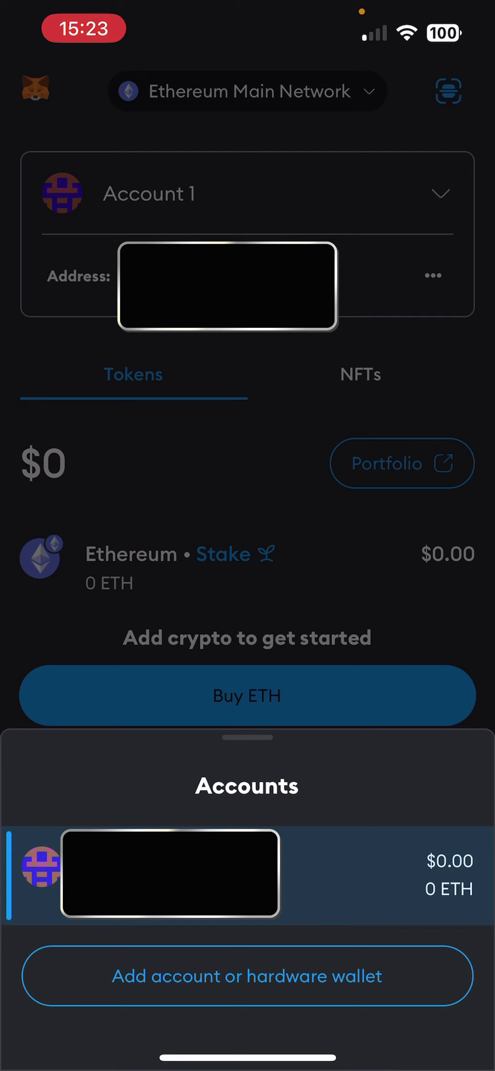
left_click(248, 976)
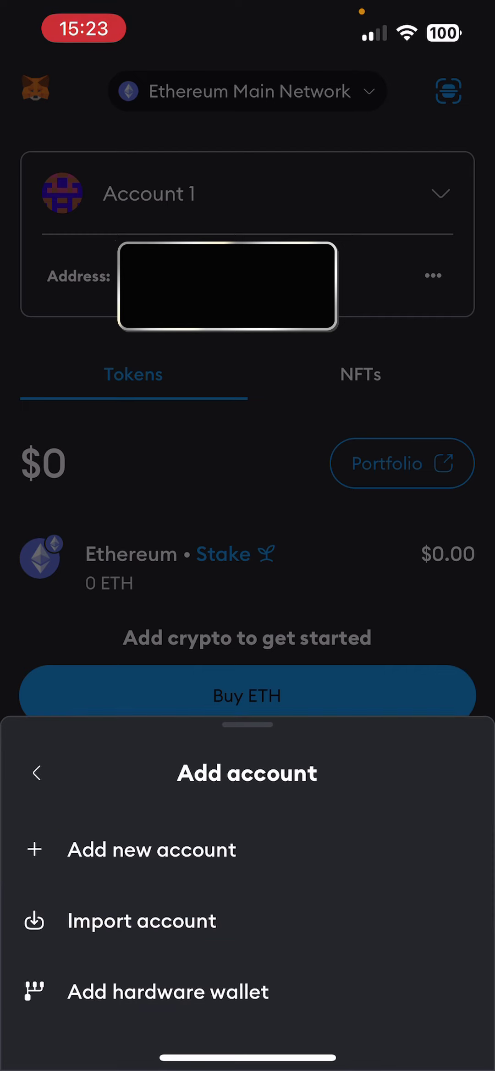
left_click(142, 921)
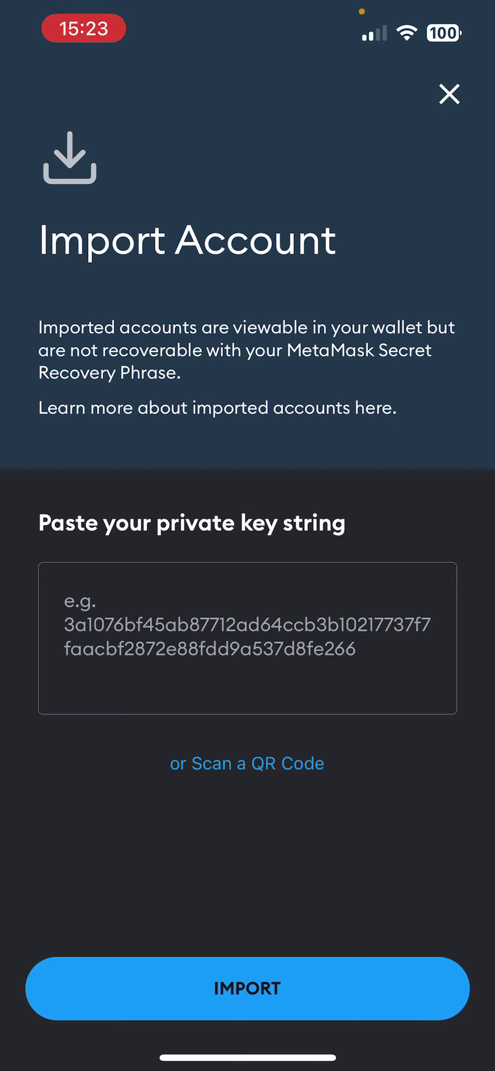
left_click(248, 638)
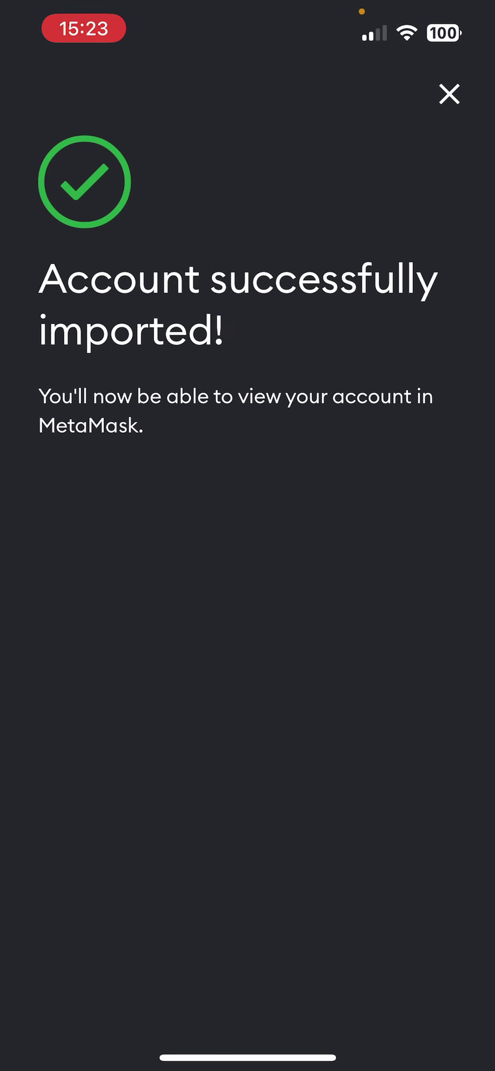